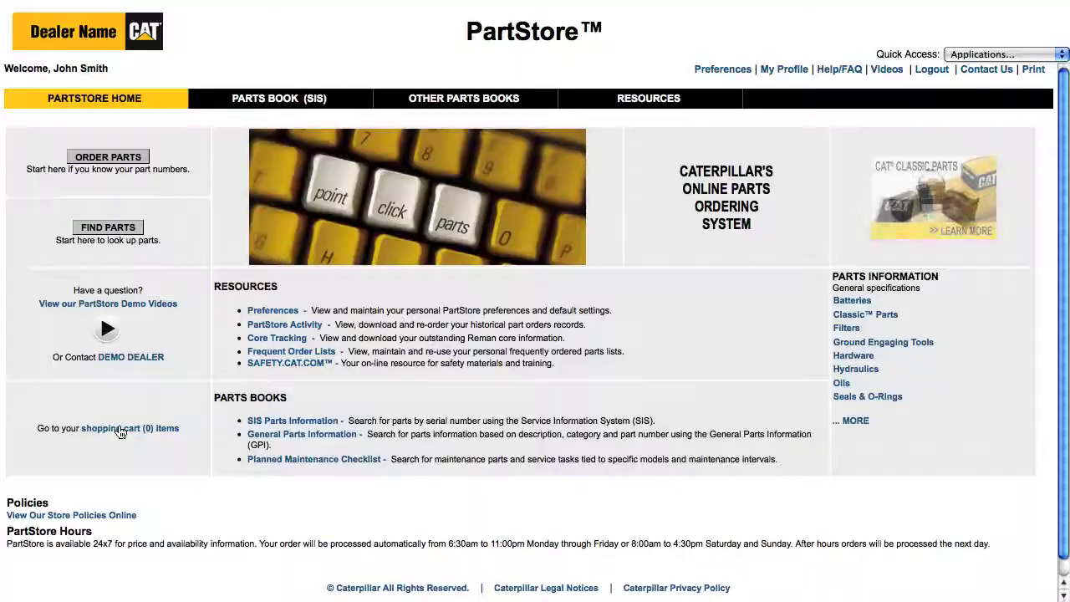
Step: Open the shopping cart, currently holding 0 items, from the home page link
left_click(120, 429)
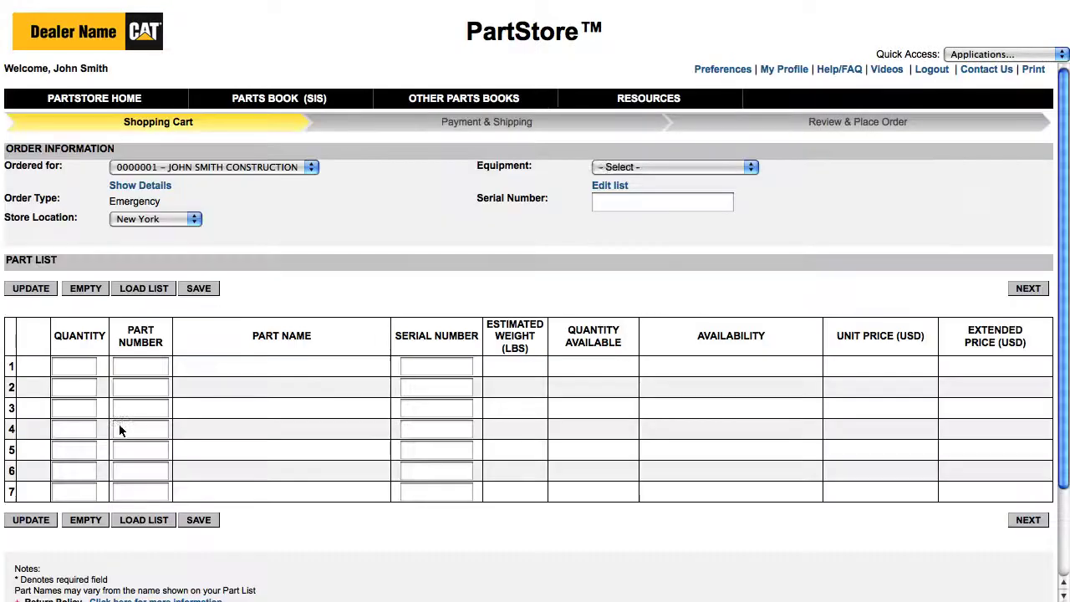
Step: Enter part 5P-4116 with quantity 3 on line 1 and update the cart
left_click(143, 368)
type("5")
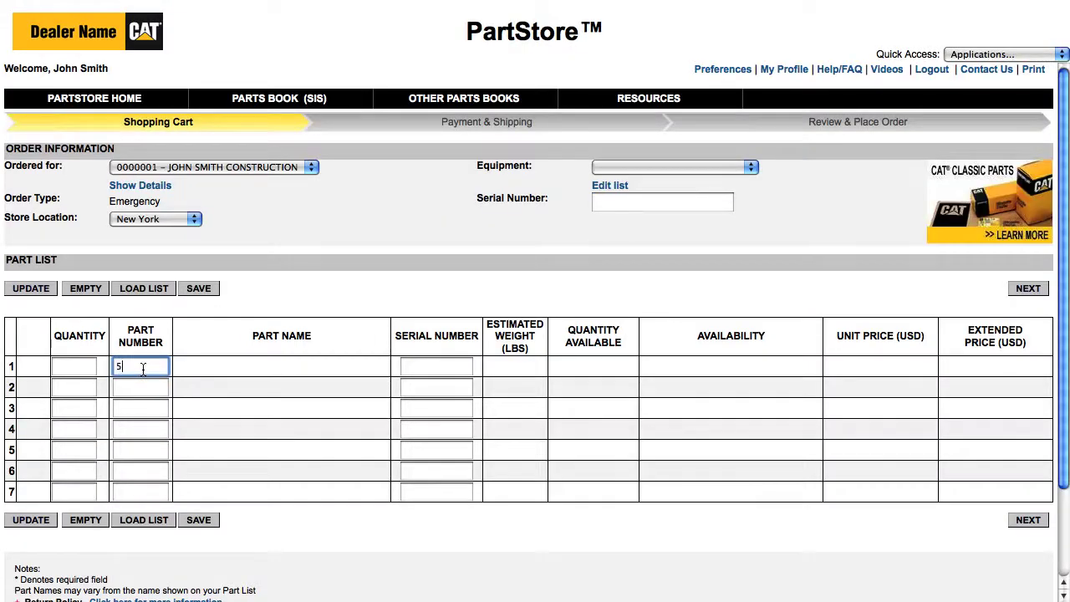
type("P-")
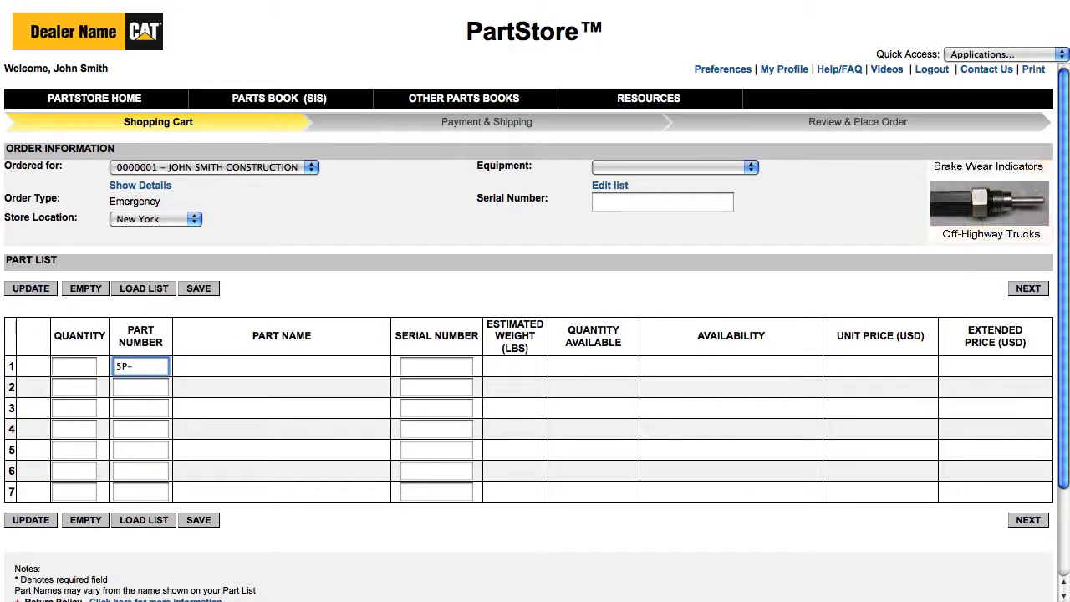
type("4116")
left_click(69, 368)
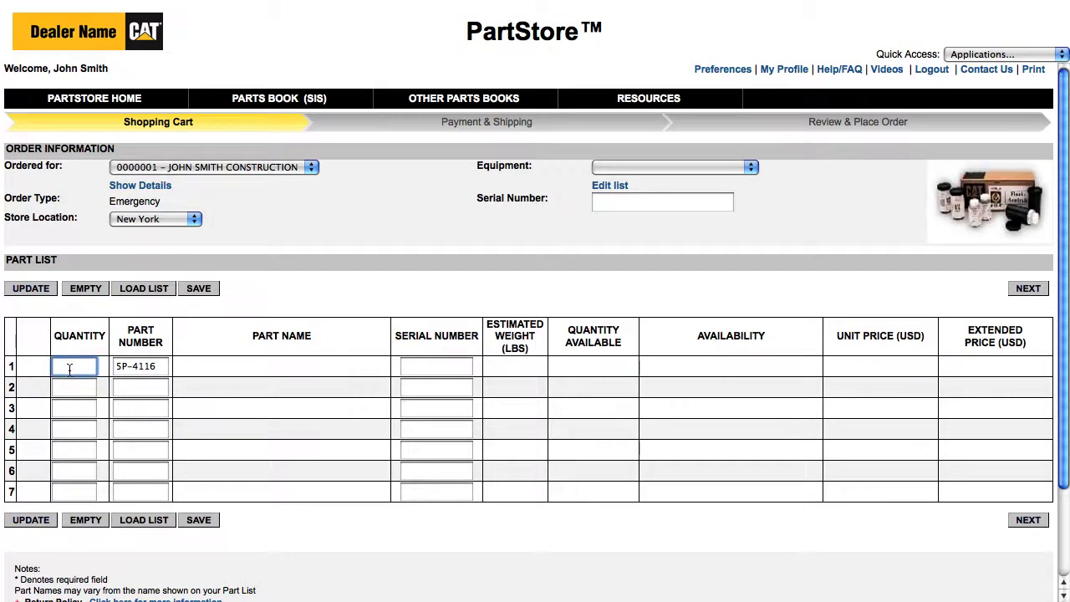
type("3")
left_click(38, 521)
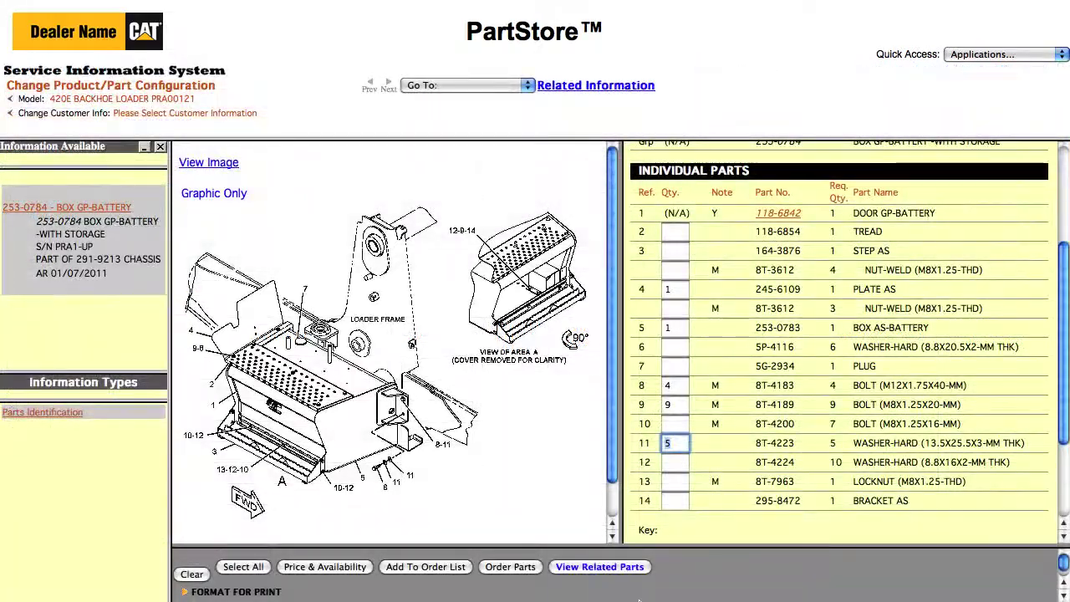
Step: Order the quantified SIS 420E battery-box parts into the cart
left_click(507, 569)
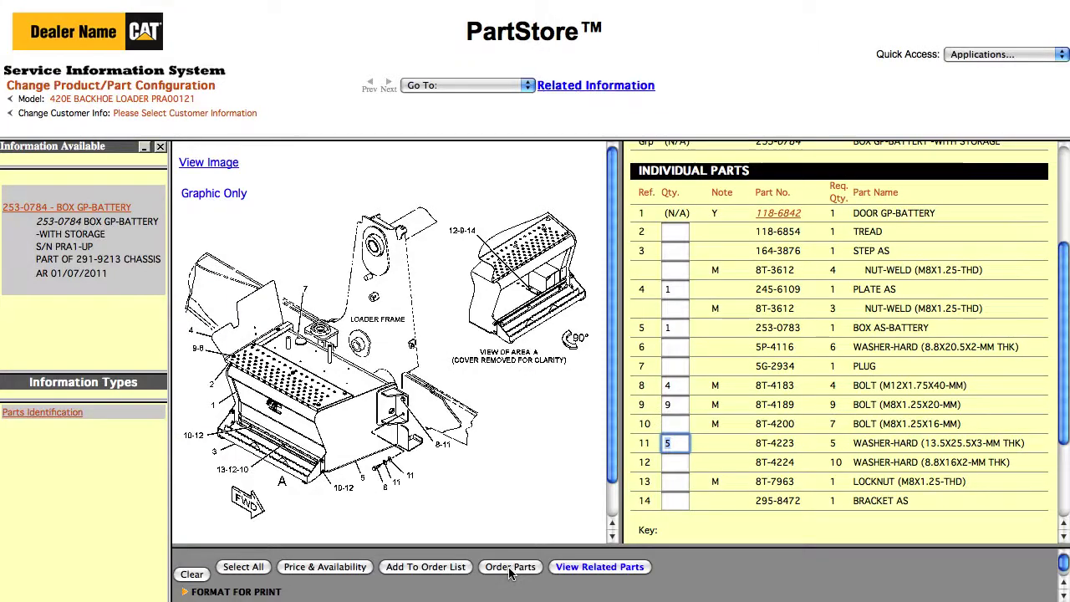
left_click(508, 571)
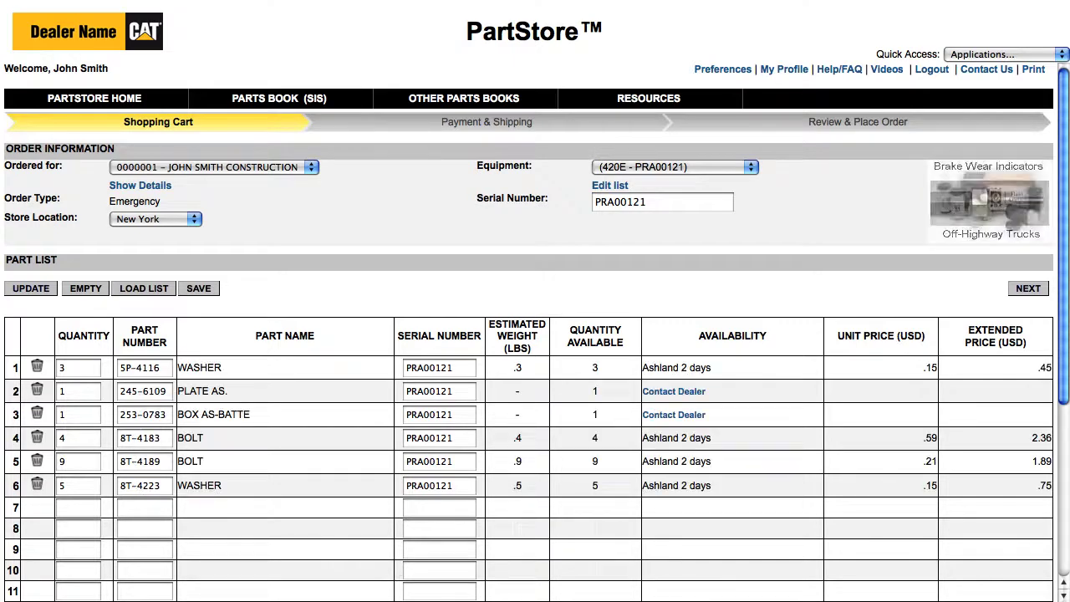
Step: Save the six cart lines as frequent order list 'Shep's Battery Group Parts' and return home
left_click(205, 293)
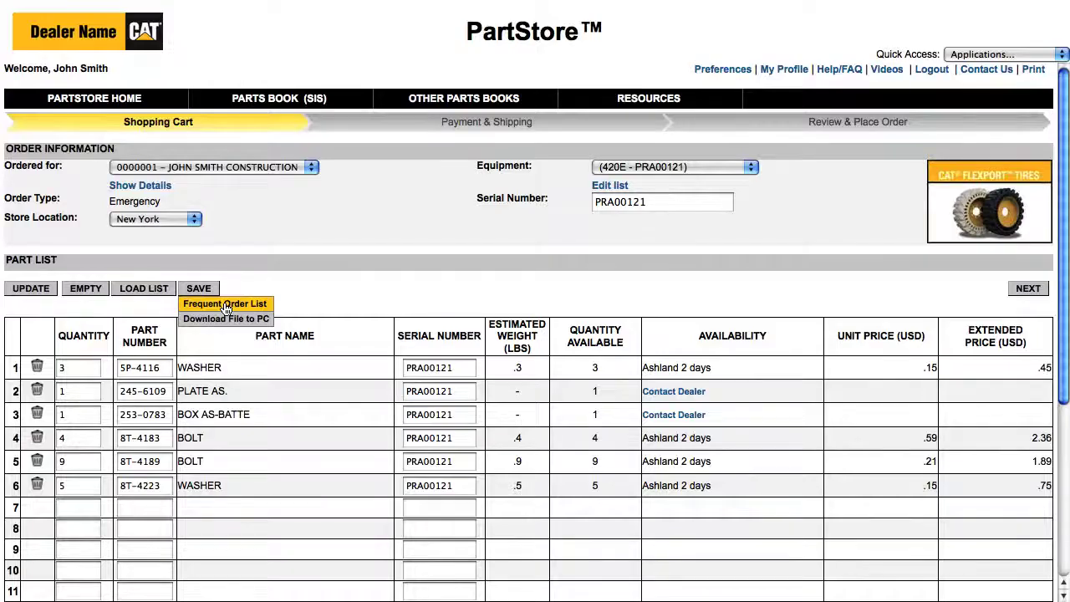
left_click(225, 305)
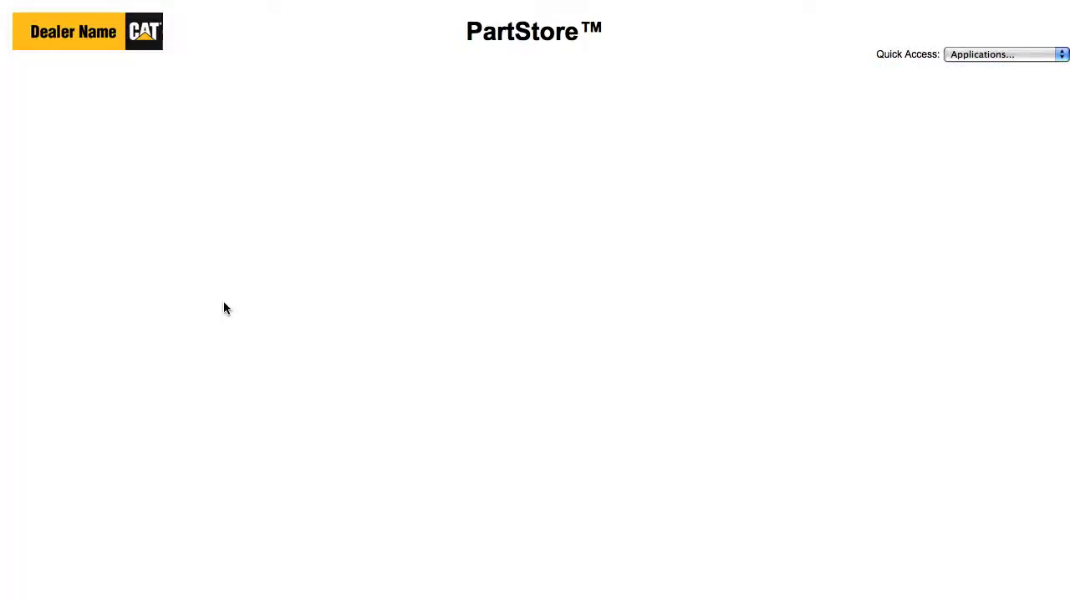
left_click(149, 180)
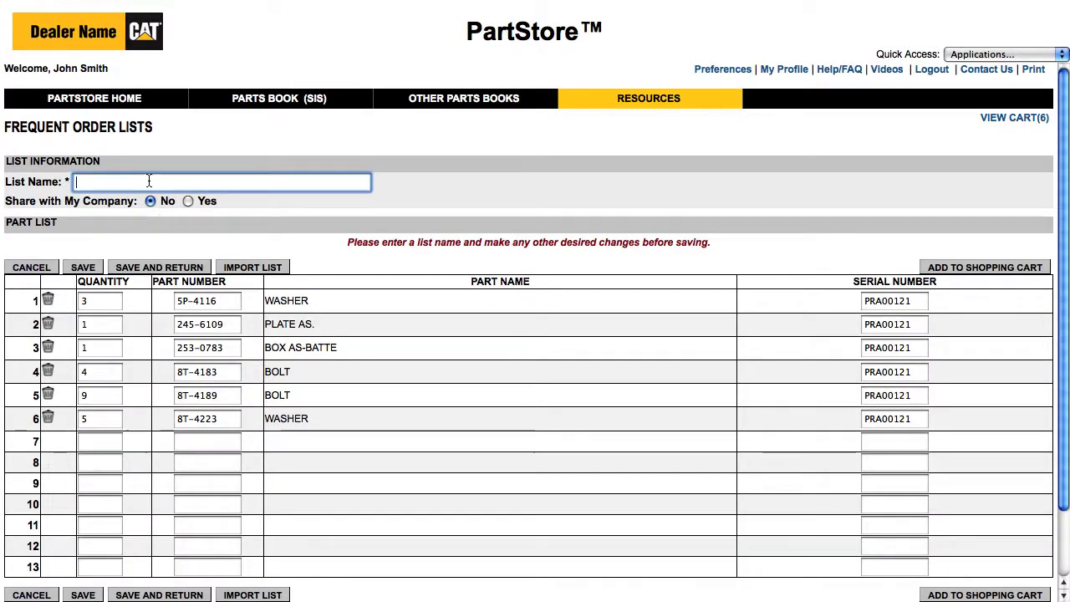
type("Shep's Battery Group Parts")
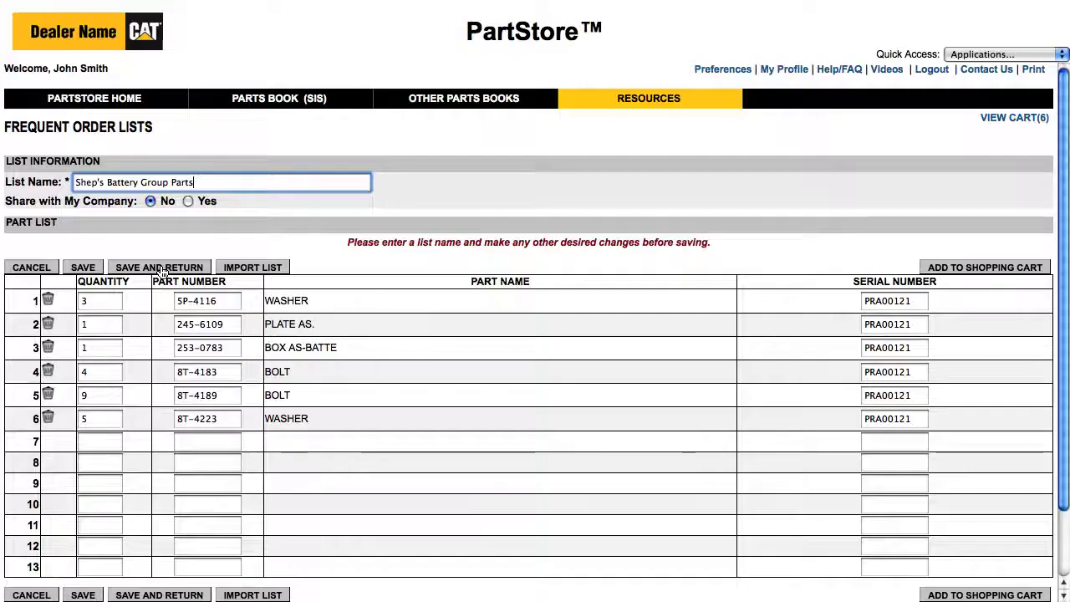
left_click(161, 268)
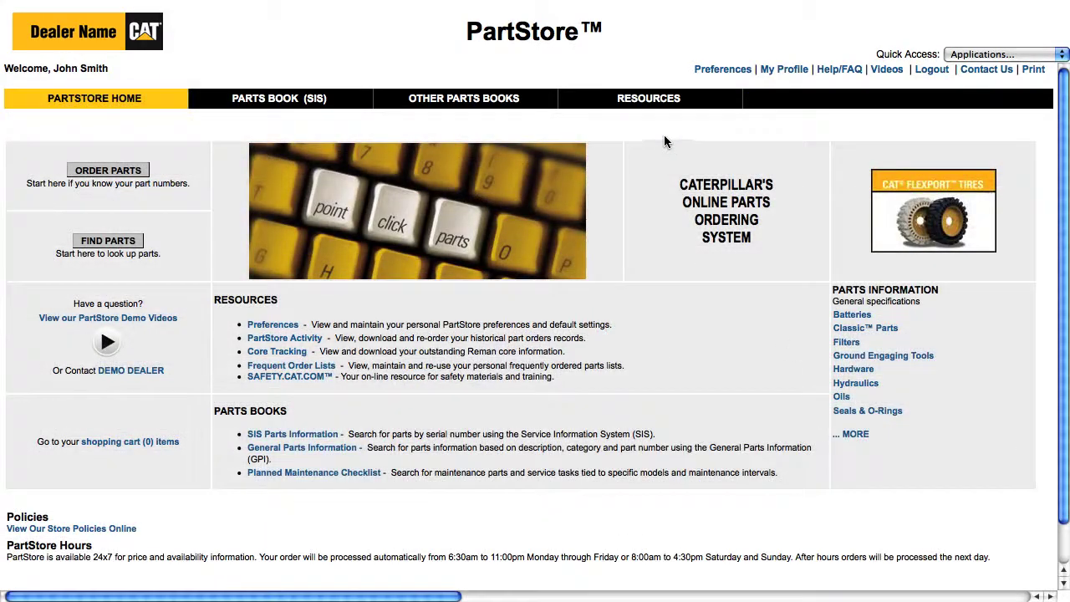
Step: Start a new frequent order list and name it 'Demo'
mouse_move(642, 100)
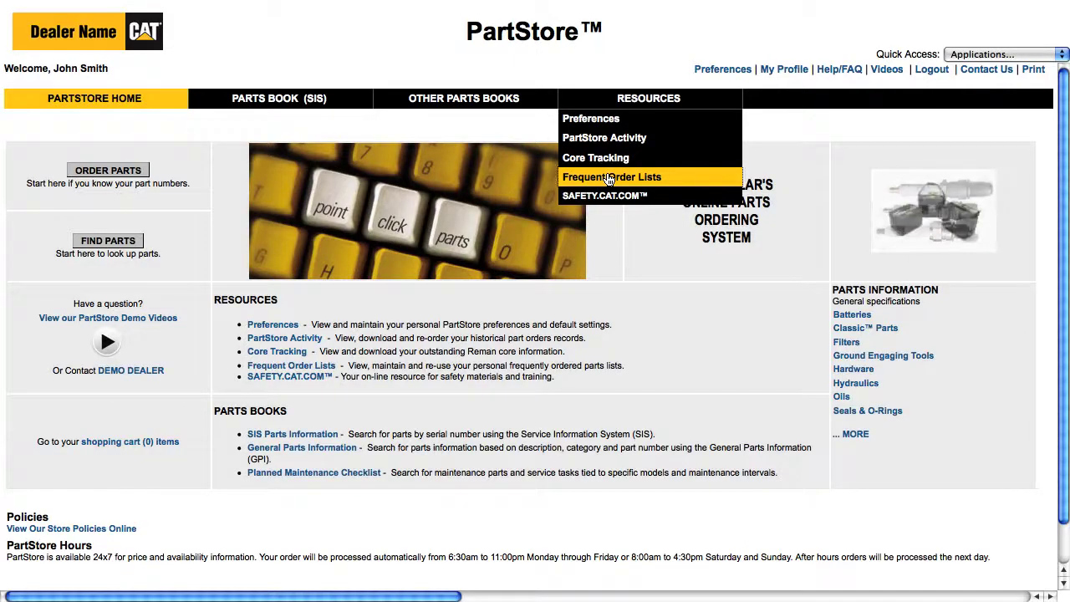
left_click(610, 177)
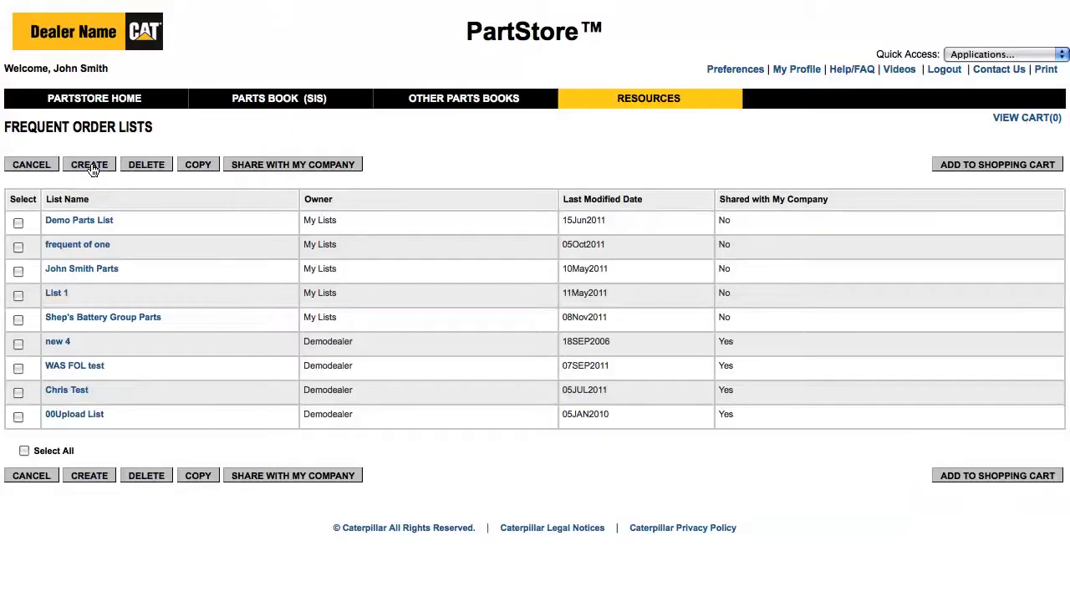
left_click(90, 165)
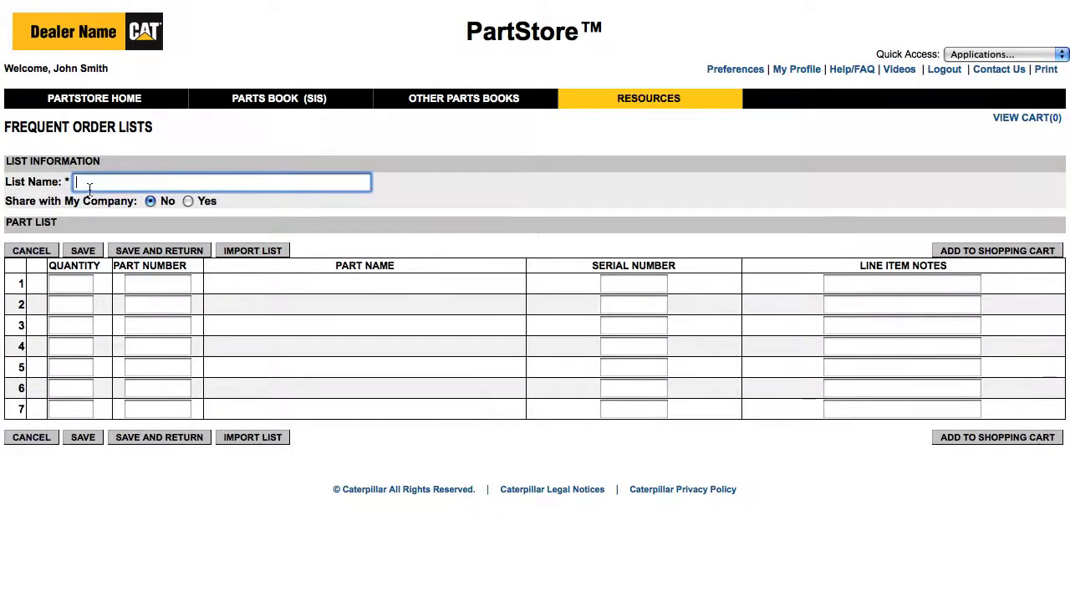
type("Demo Parts List")
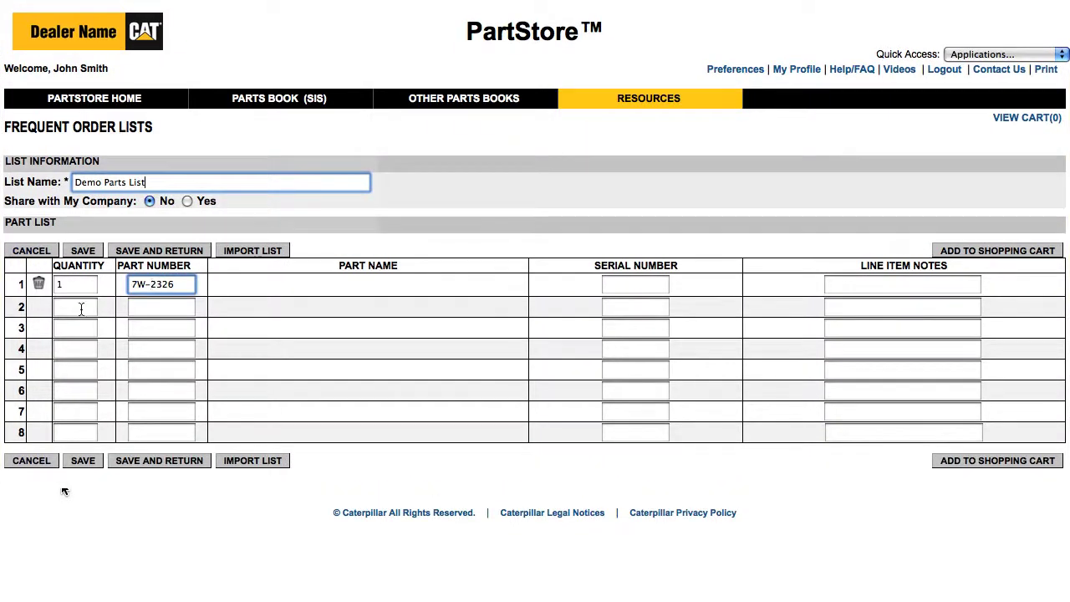
Step: Add parts 1W1695 and 7C4616 at quantity 1 on rows 2 and 3
left_click(77, 307)
type("1")
key("Tab")
type("1w1695")
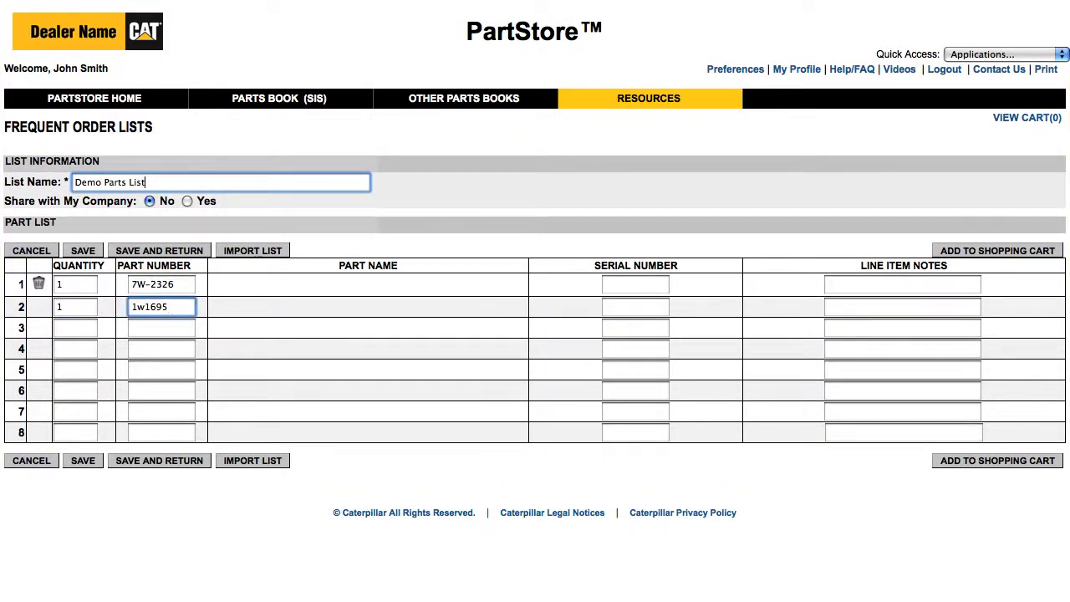
left_click(74, 329)
type("1")
left_click(146, 328)
type("7c4616")
Step: Add parts 0R3750 and 6Y0309 at quantity 1 on rows 4–5, then save the list
left_click(73, 351)
type("1")
left_click(154, 352)
type("0r3750")
left_click(93, 377)
type("1")
left_click(146, 378)
type("6y0")
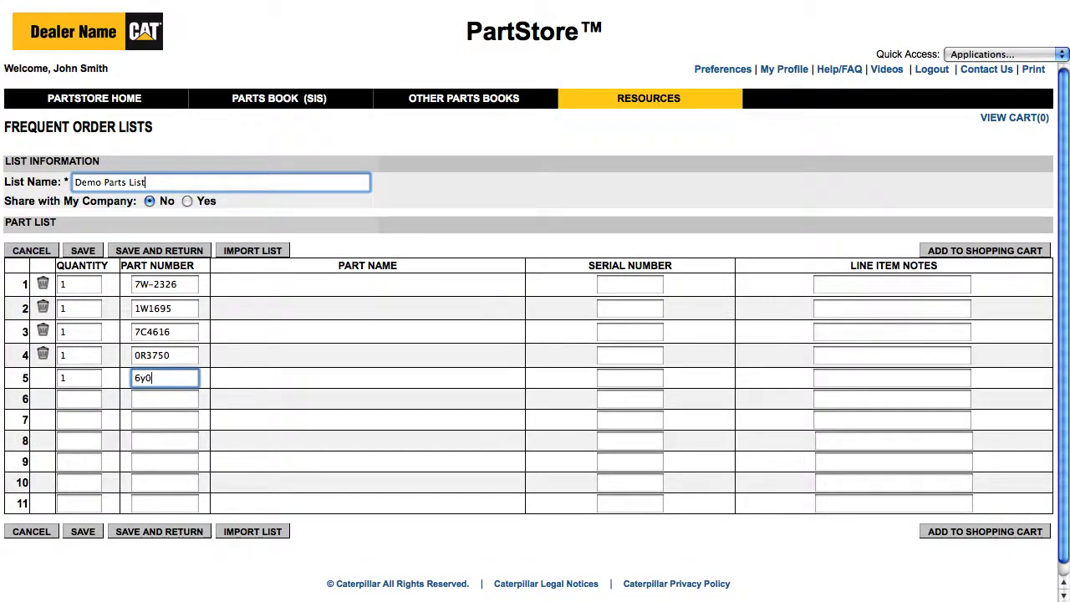
left_click(78, 400)
left_click(82, 250)
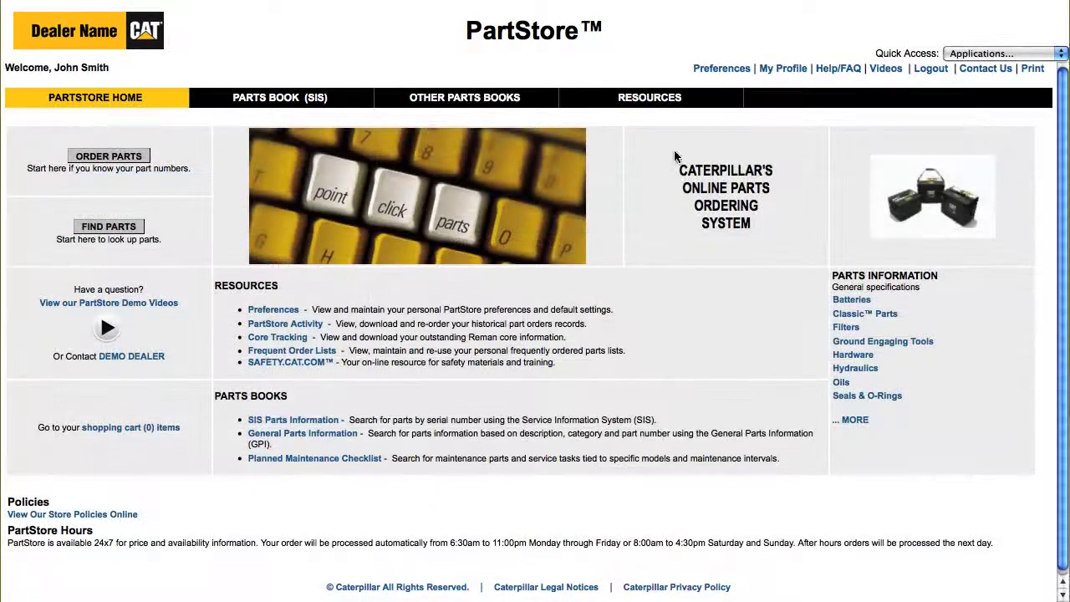
Step: Add the Demo Parts List to the shopping cart from the Frequent Order Lists page
mouse_move(653, 111)
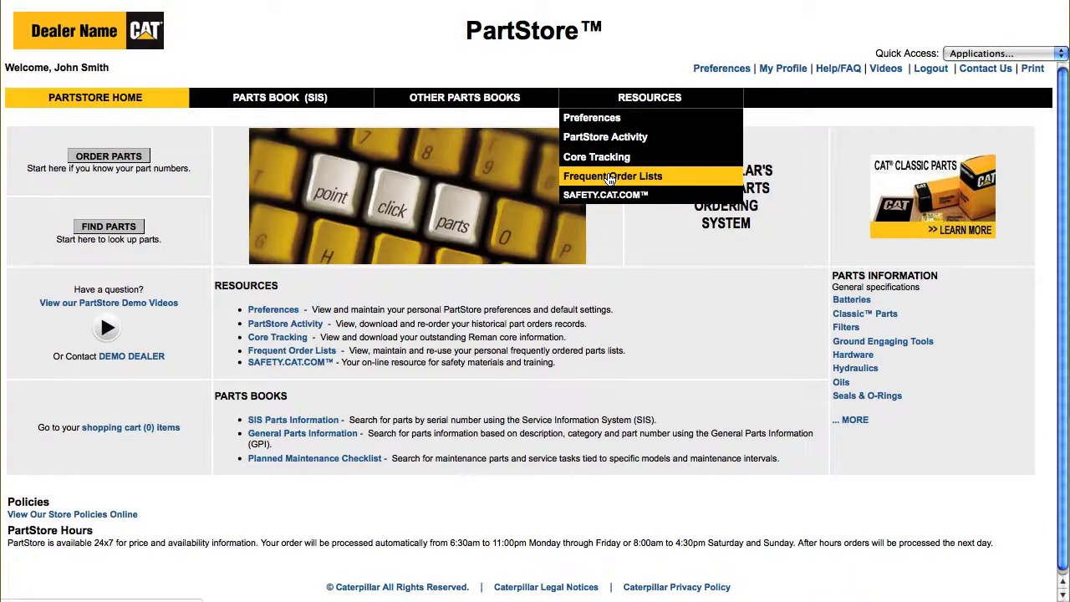
left_click(610, 177)
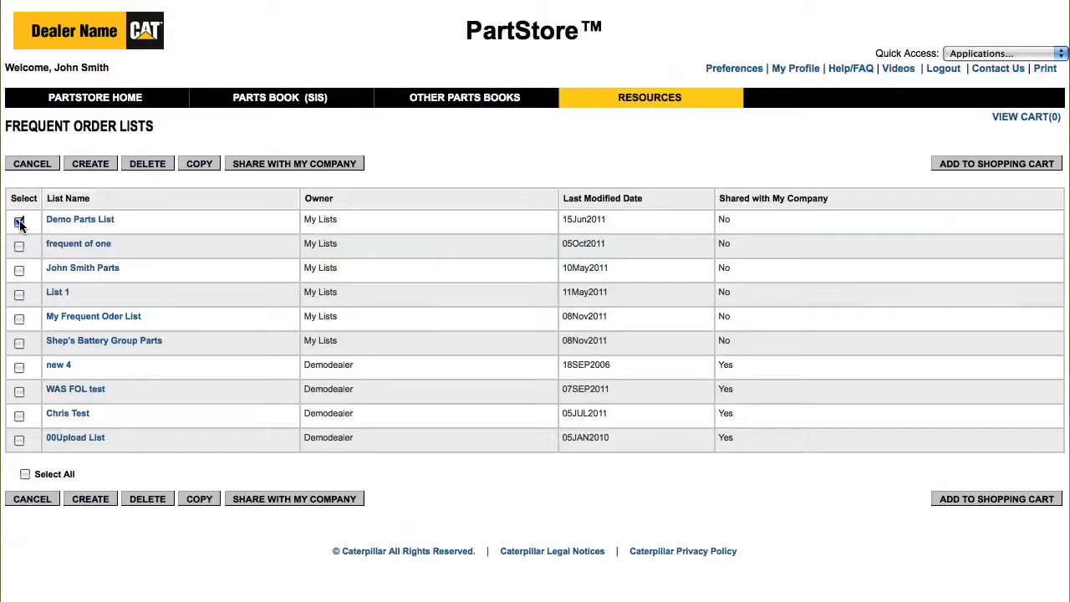
left_click(19, 223)
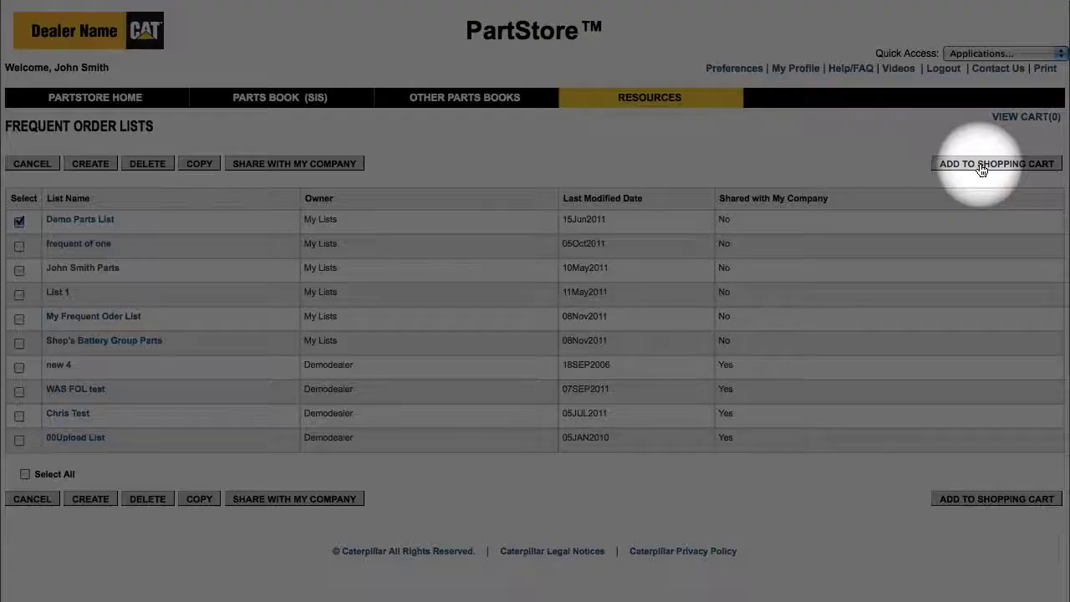
left_click(982, 167)
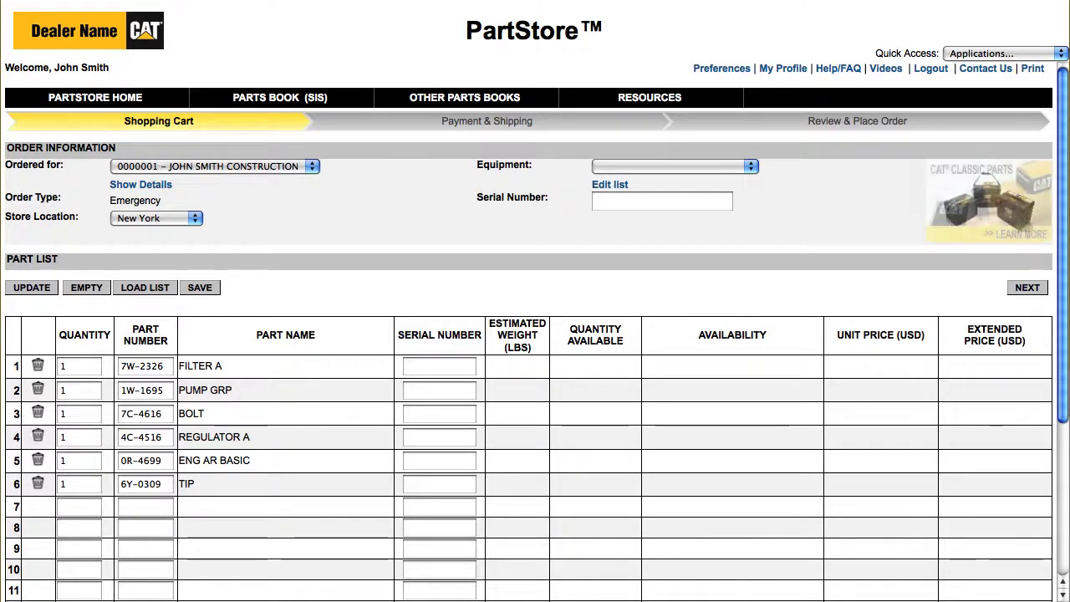
Step: Load the Demo Parts List into the cart again via Load List > Frequent Order List
left_click(149, 290)
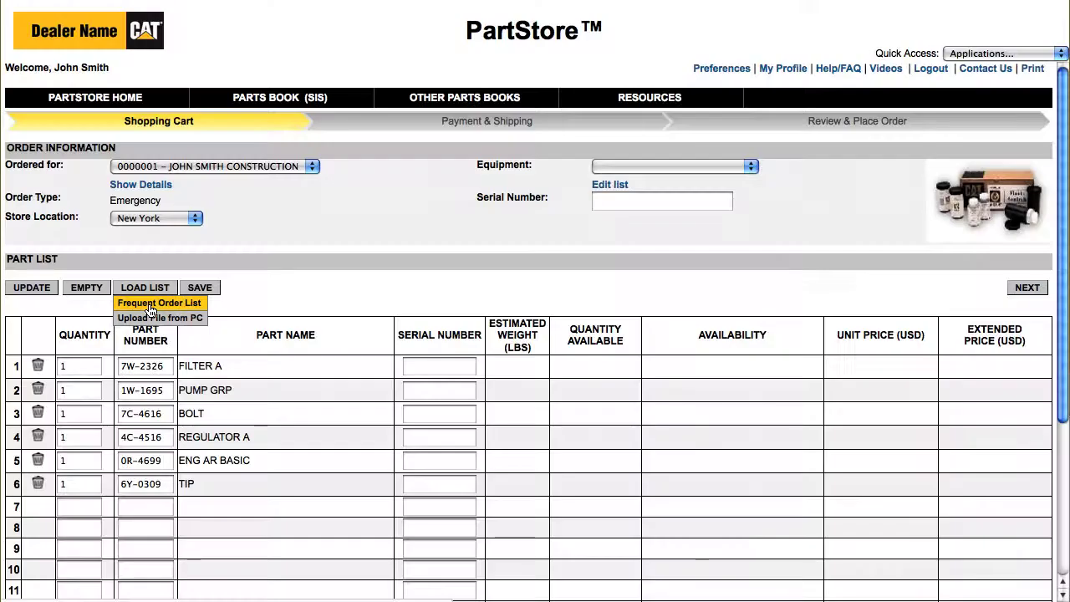
left_click(150, 303)
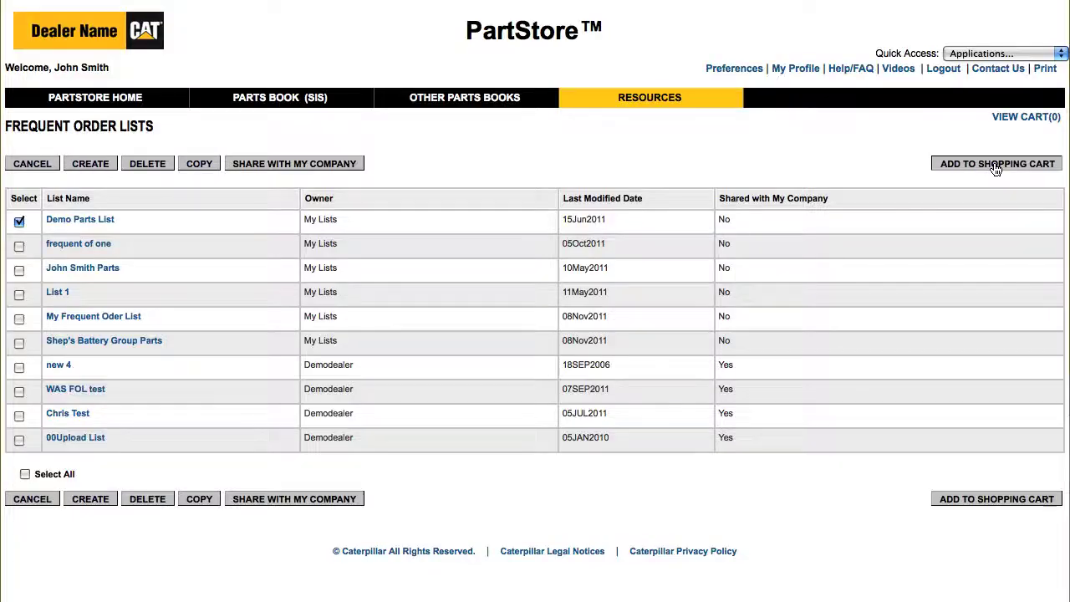
left_click(994, 165)
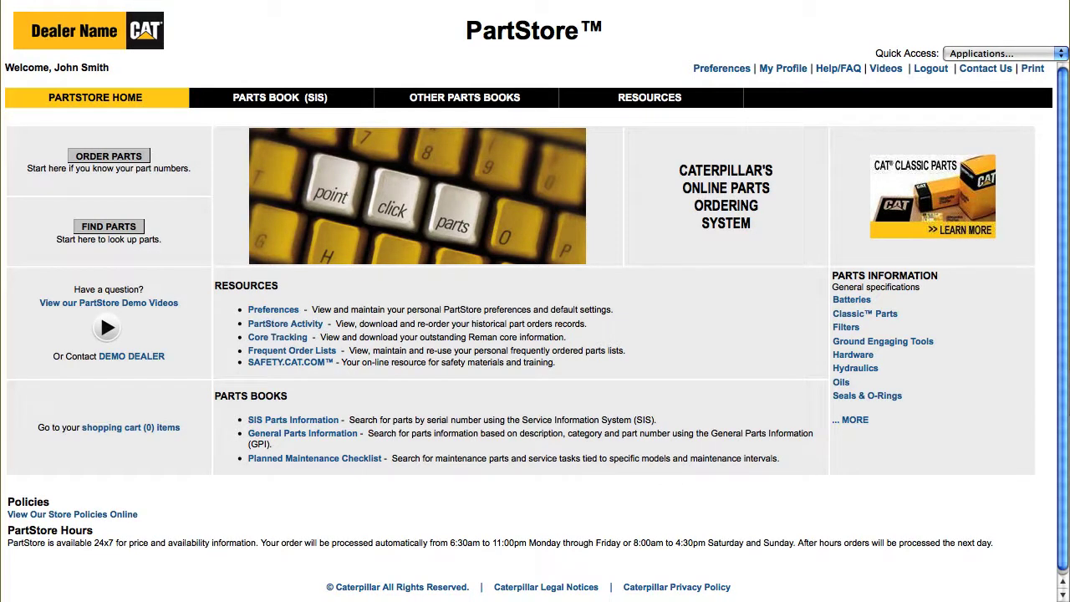
Step: Open the empty cart from the home page and show the Load List dropdown
left_click(122, 431)
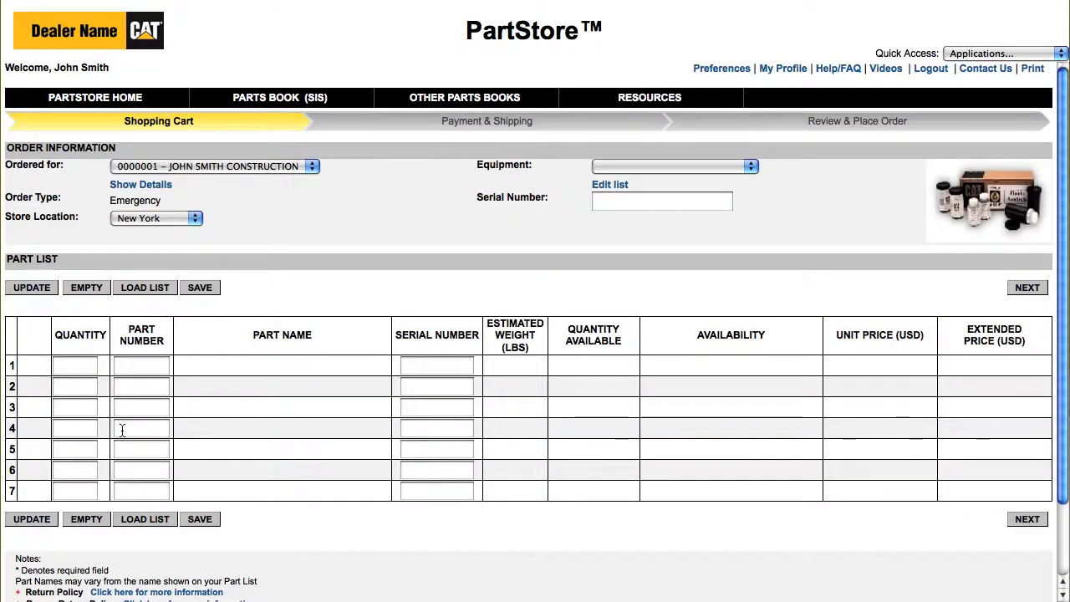
mouse_move(144, 298)
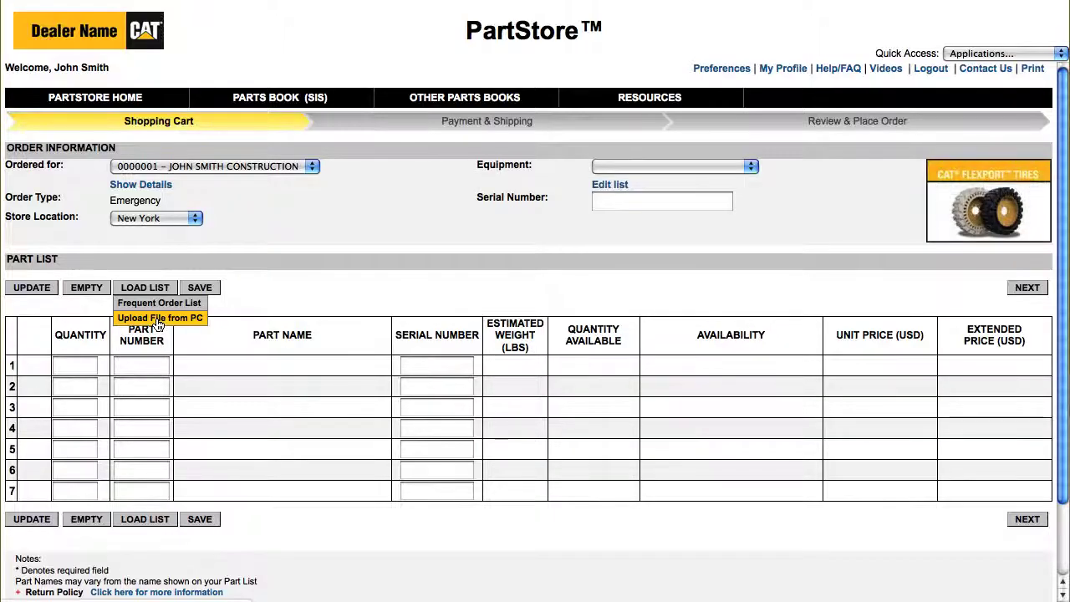
Step: Upload DemoPartsList.csv from the PC into the cart's part list
left_click(158, 320)
left_click(589, 247)
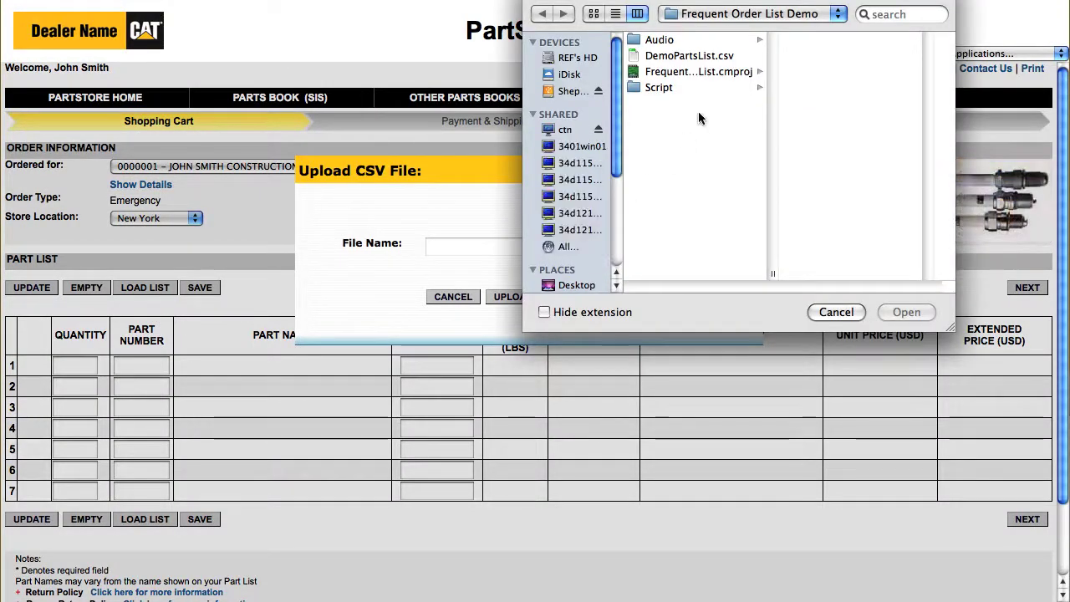
left_click(712, 57)
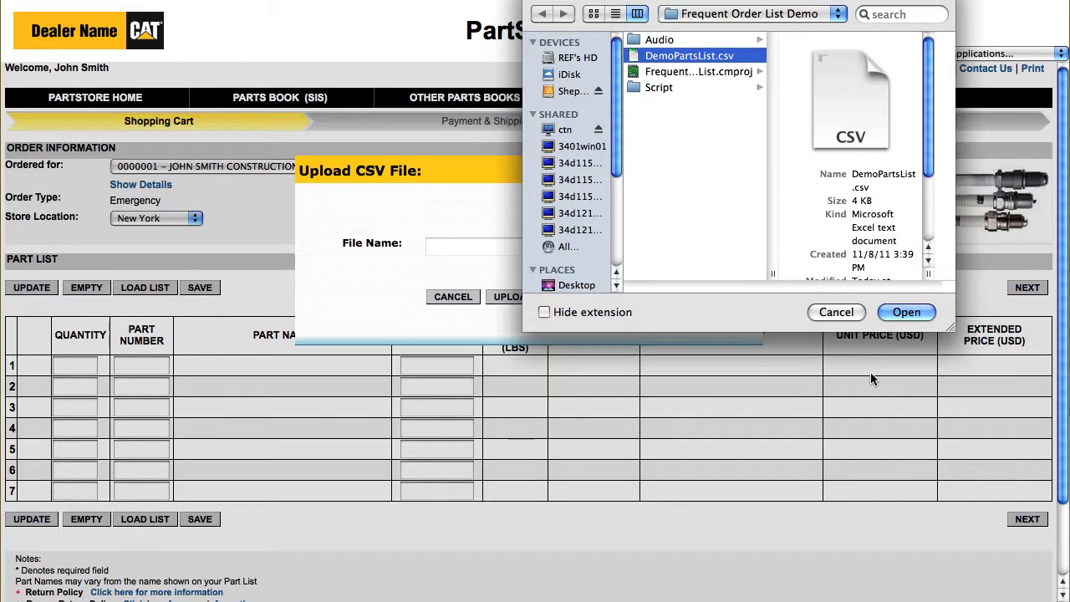
left_click(903, 316)
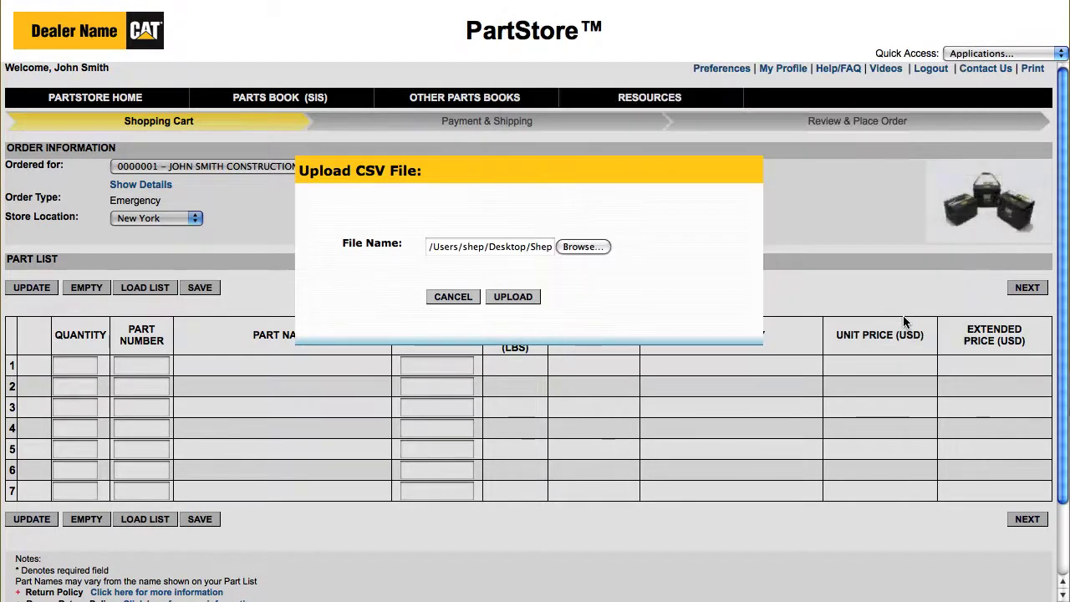
left_click(514, 299)
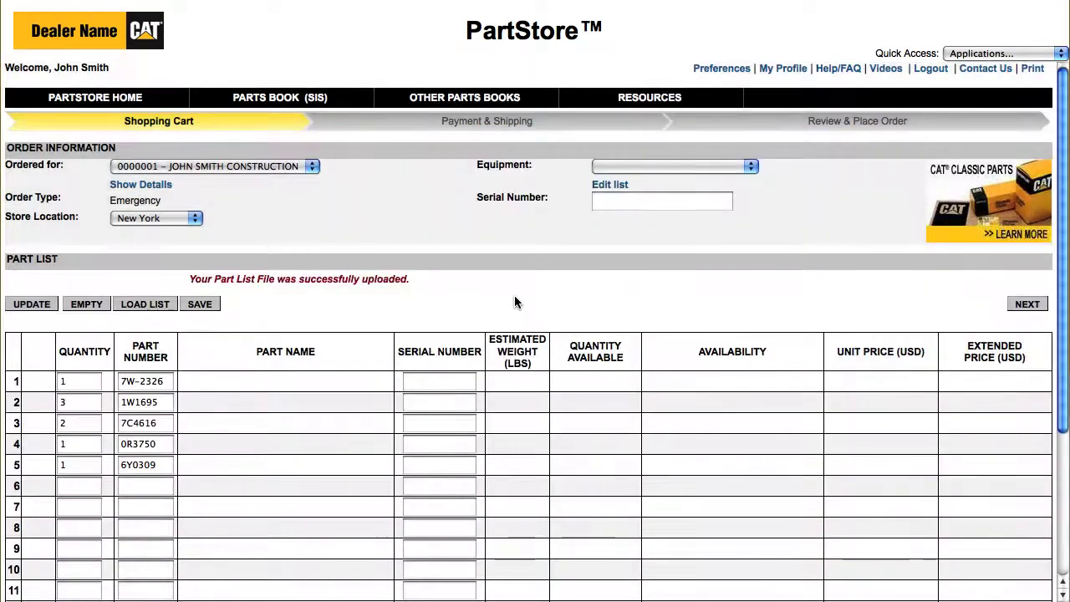